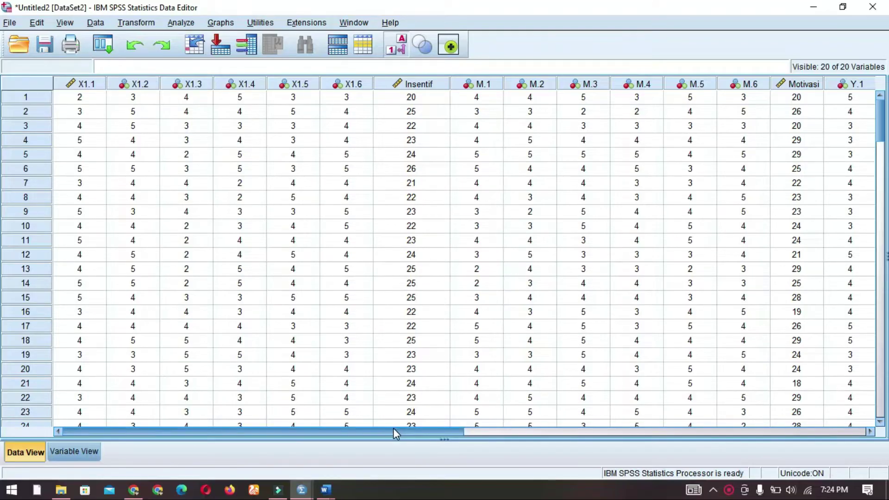
Examine the dataset's X1, M and Y item columns and the Insentif, Motivasi and Kinerja score columns
click(393, 428)
drag(499, 435, 363, 418)
drag(84, 100, 239, 126)
shift+click(347, 227)
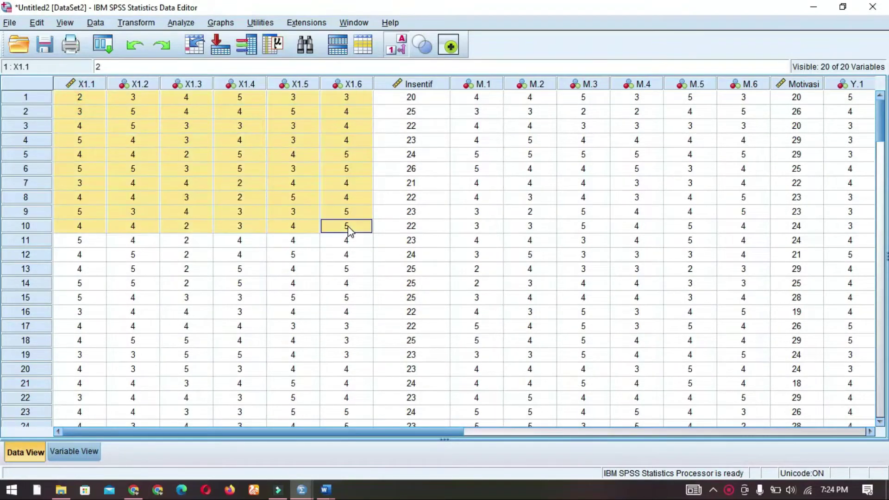
click(200, 197)
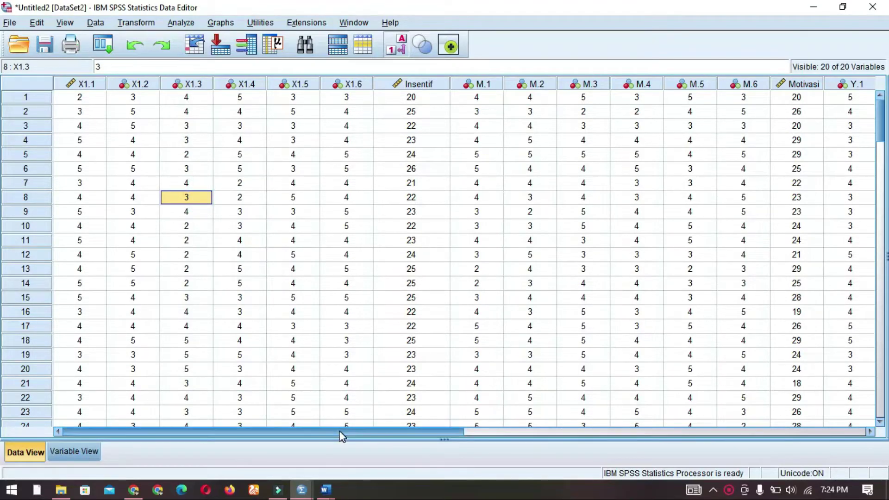
drag(341, 431, 391, 431)
click(309, 101)
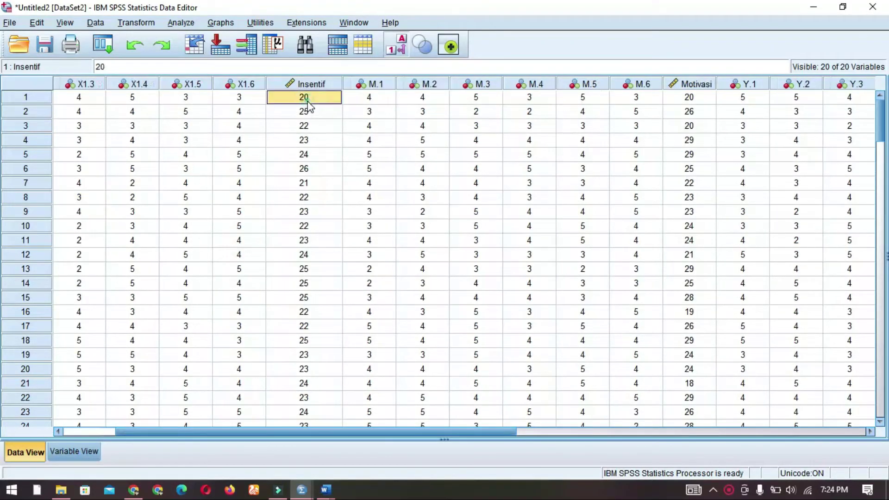
click(310, 140)
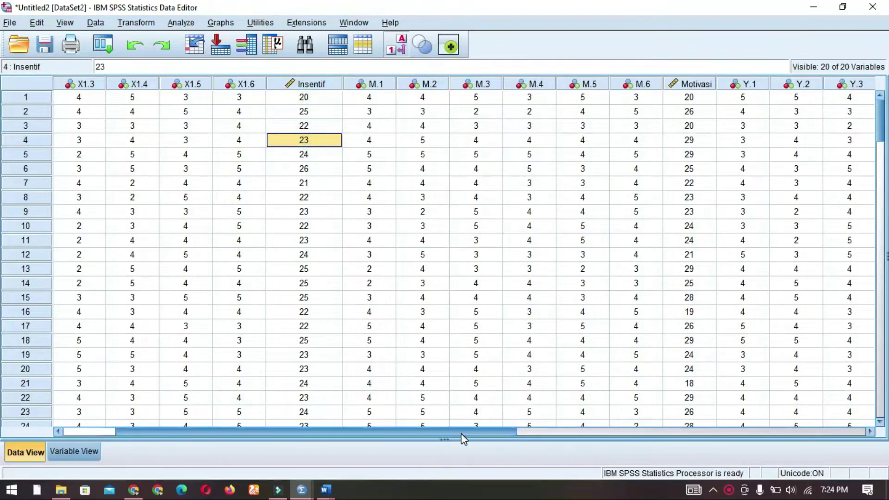
drag(462, 432, 507, 432)
click(604, 99)
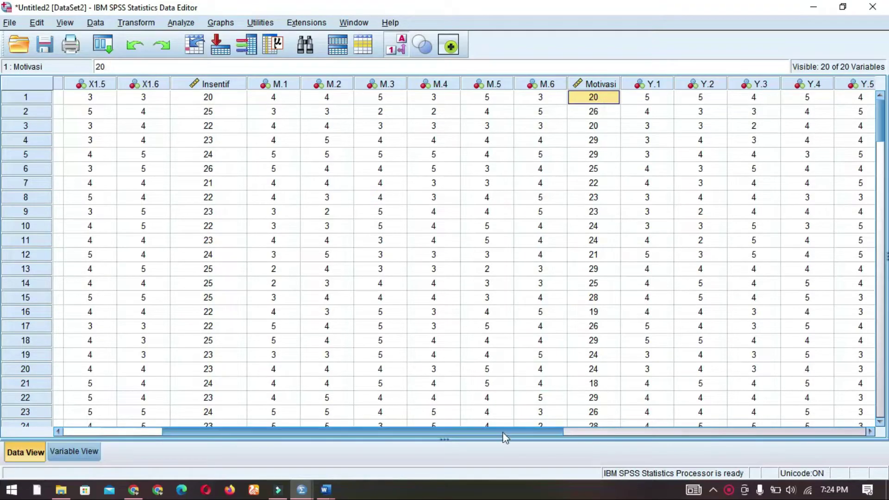
drag(500, 437, 691, 436)
drag(728, 84, 677, 85)
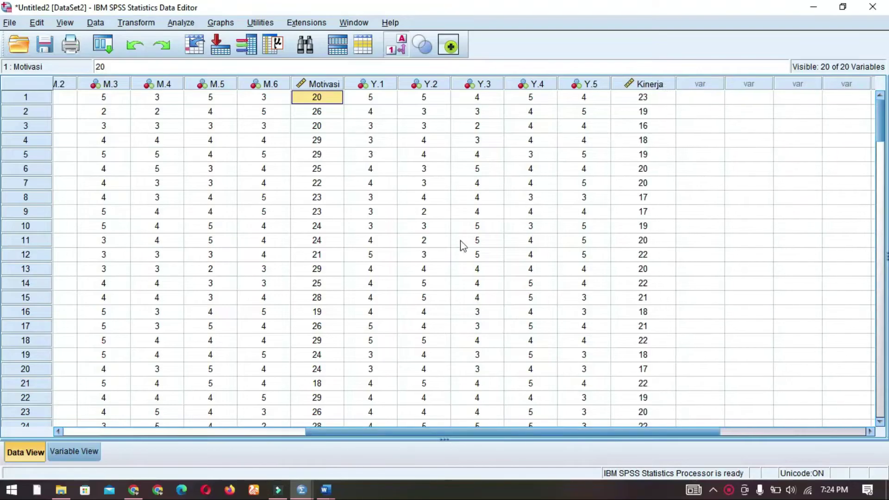
drag(522, 440, 278, 434)
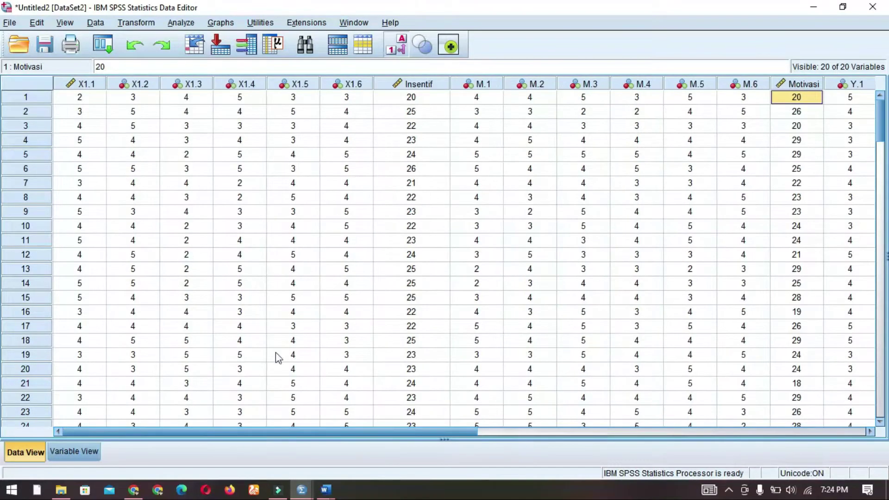
Review the X1.1 to X1.6 responses alongside the Insentif scores, and the M item columns beside them
click(383, 211)
drag(92, 98, 373, 211)
click(374, 212)
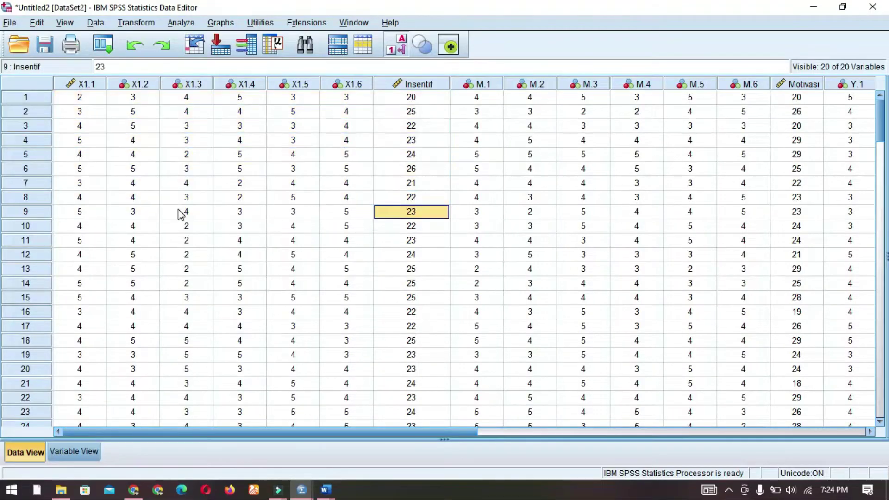
scroll(178, 220, down, 6)
scroll(178, 222, up, 6)
click(95, 140)
click(430, 126)
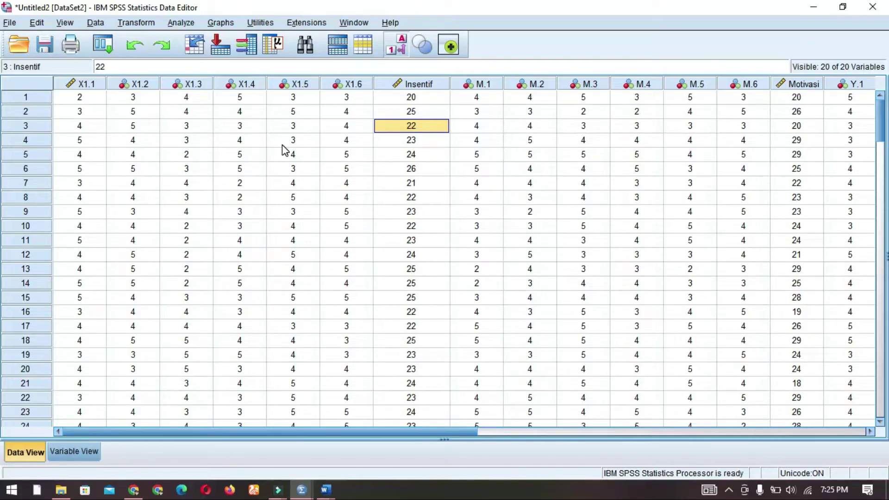
click(105, 98)
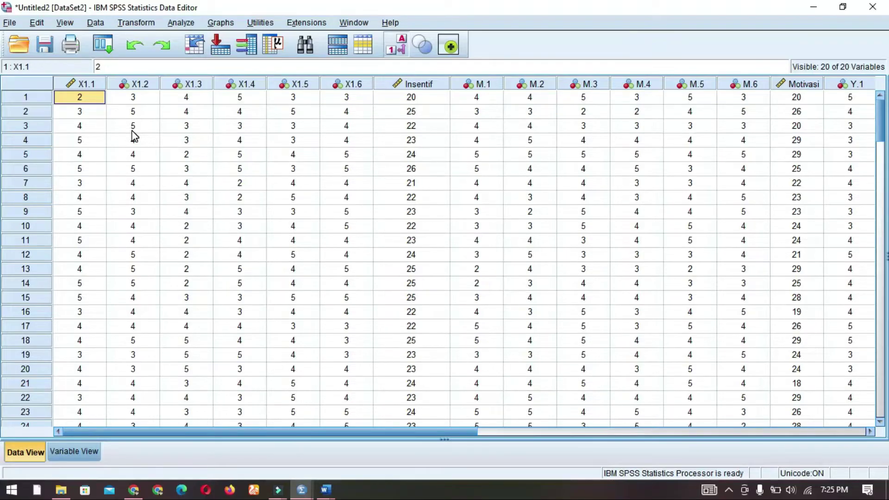
click(427, 102)
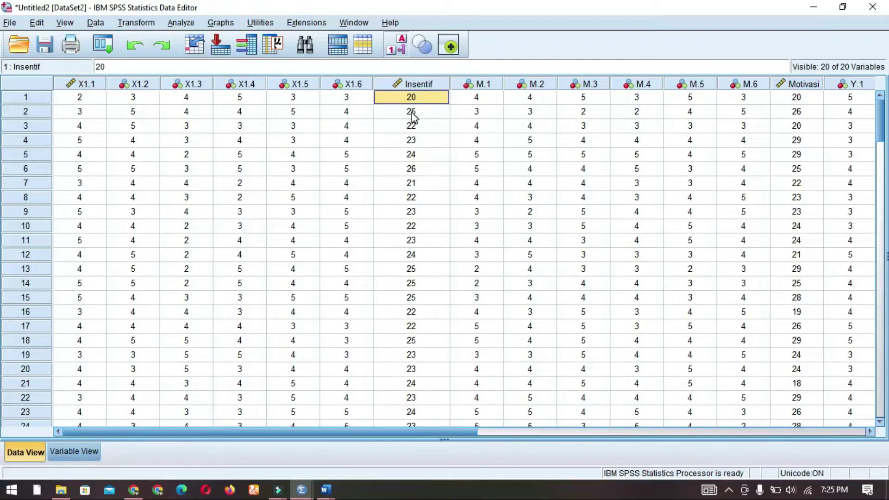
click(414, 113)
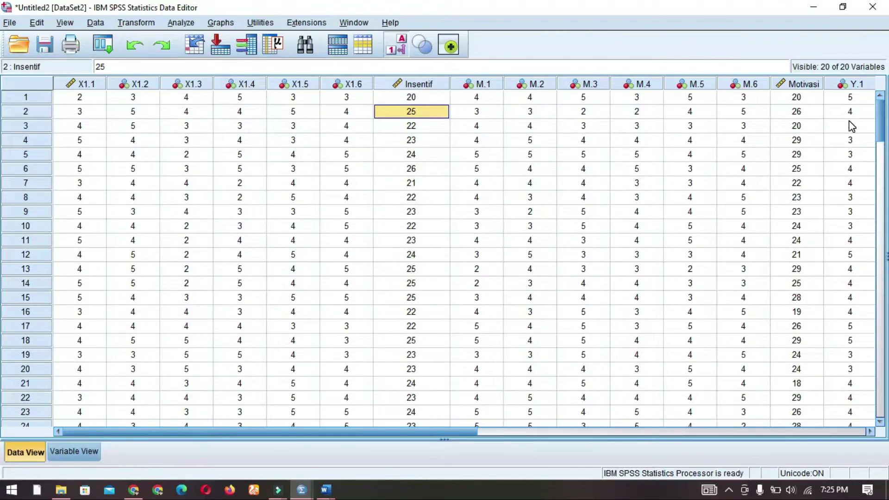
click(377, 429)
drag(398, 433, 472, 431)
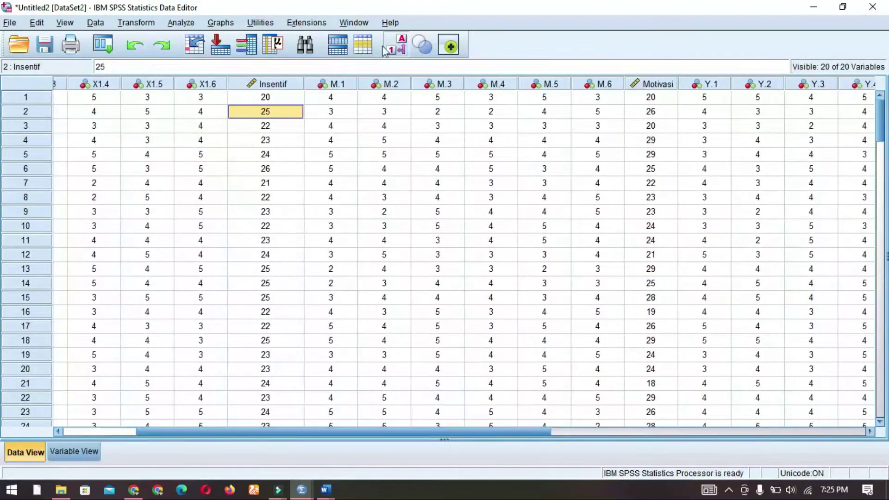
click(354, 128)
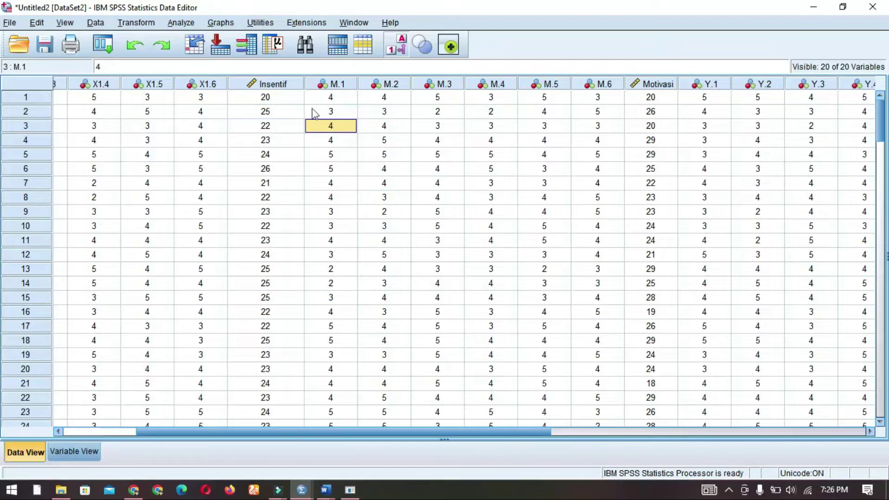
Open the Linear Regression analysis and reset its existing variable assignments
click(181, 23)
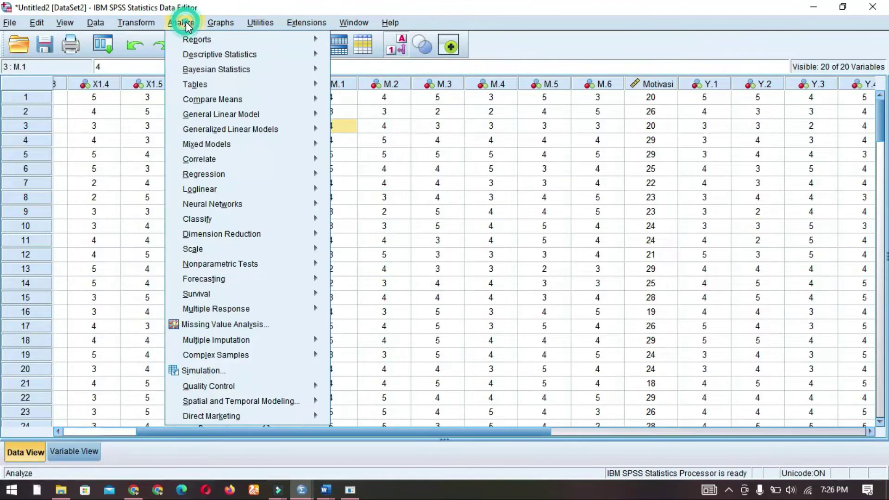
mouse_move(227, 176)
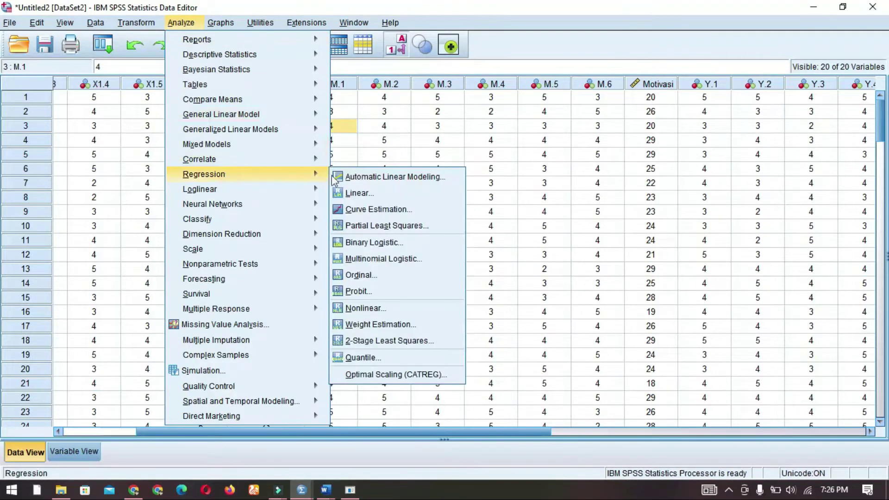
click(366, 190)
click(424, 240)
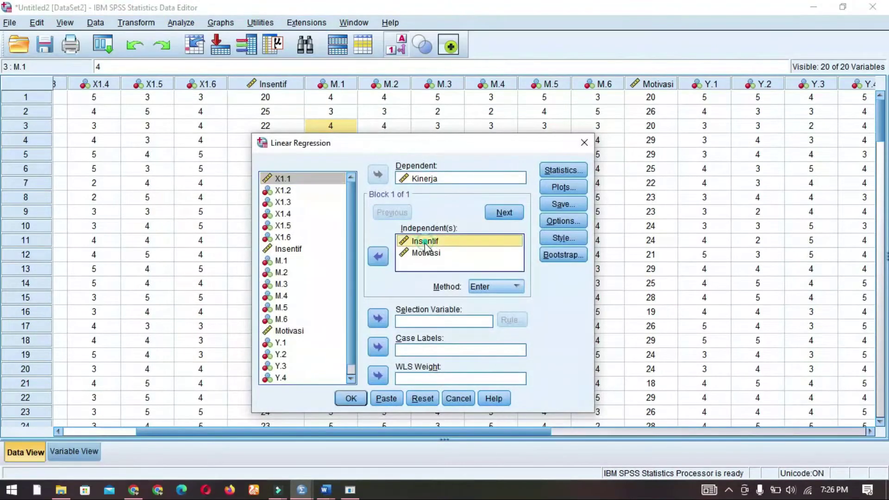
click(419, 253)
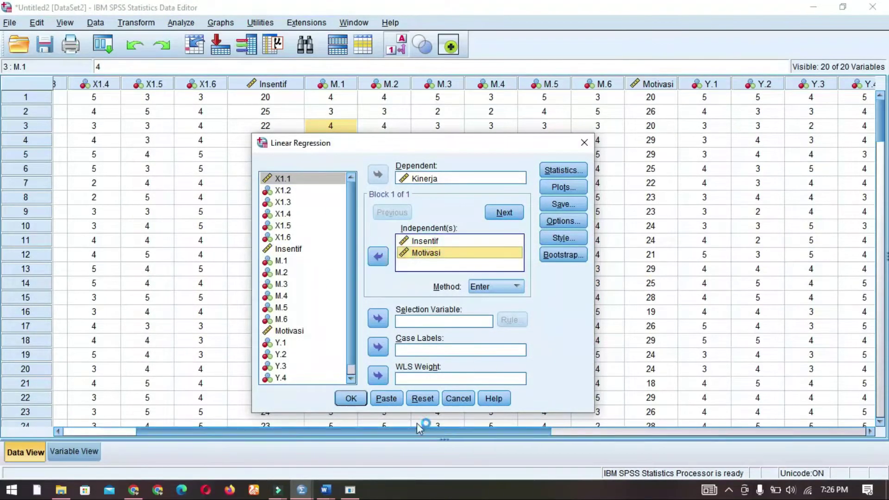
click(422, 399)
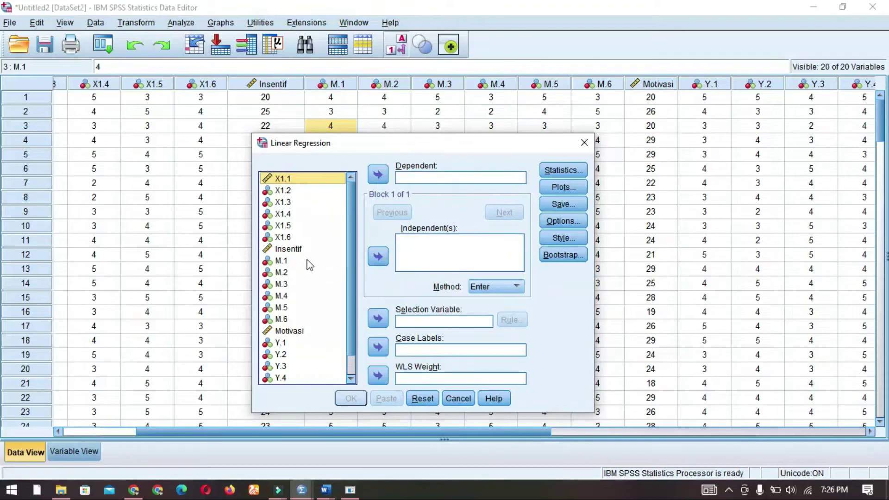
Run a linear regression with Insentif as the independent variable and Motivasi as the dependent variable
click(297, 250)
click(378, 257)
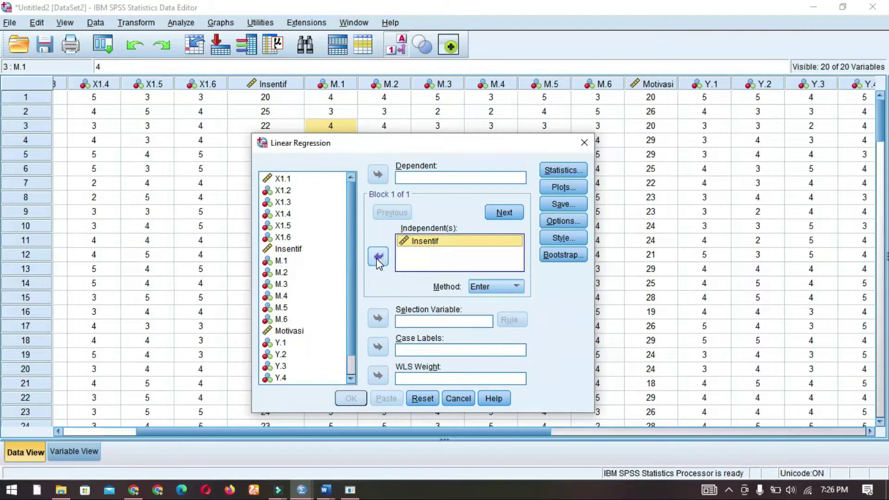
click(290, 330)
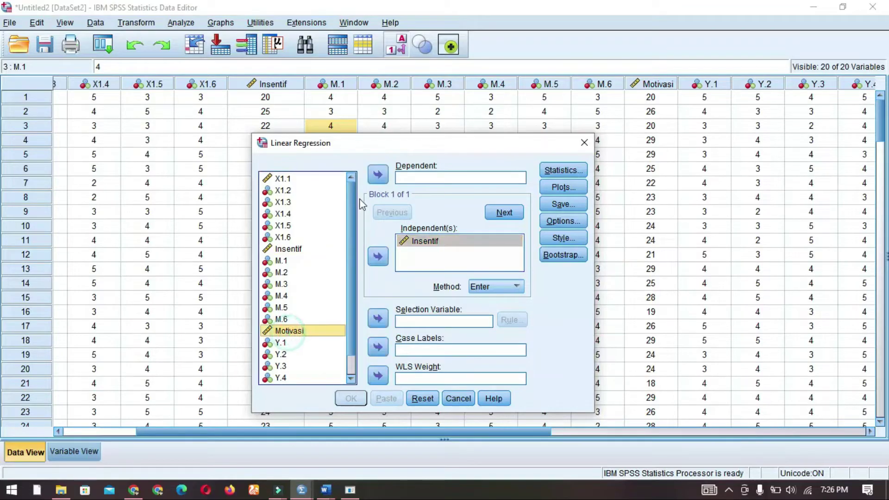
click(378, 175)
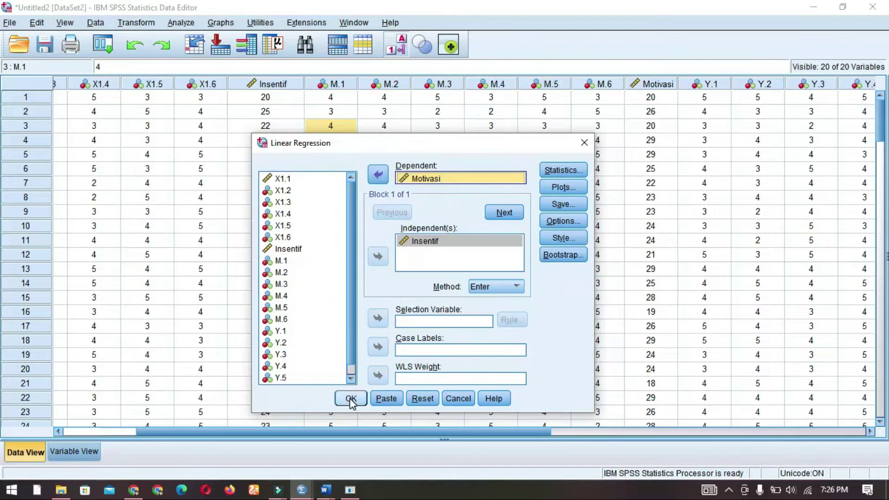
click(351, 400)
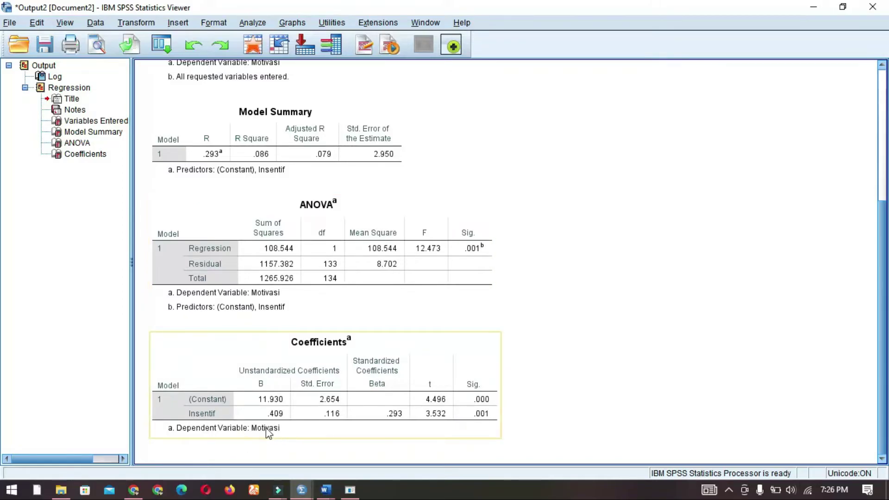
Reopen Linear Regression from the Untitled2 dataset and move Motivasi from dependent to the independent variables alongside Insentif
click(303, 491)
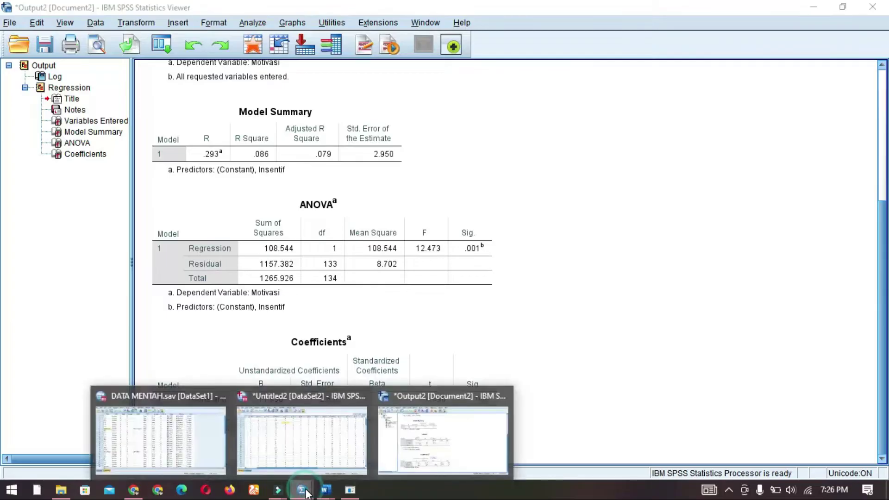
right_click(324, 457)
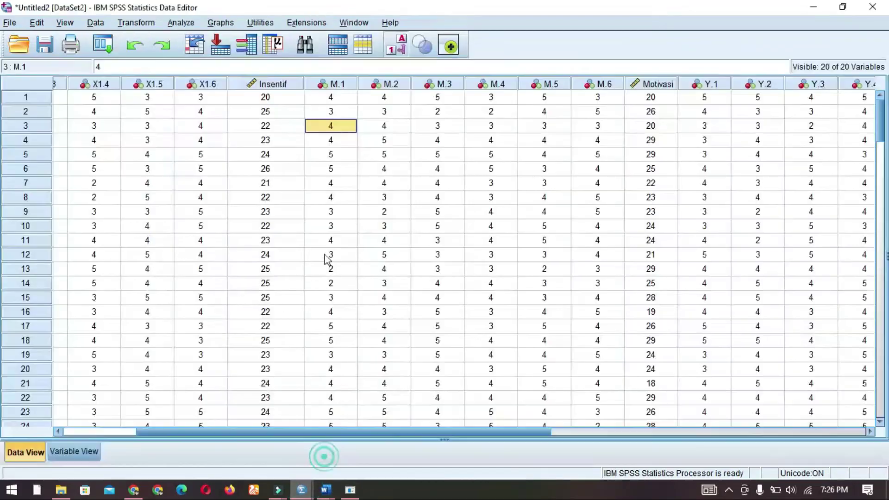
click(186, 24)
click(186, 24)
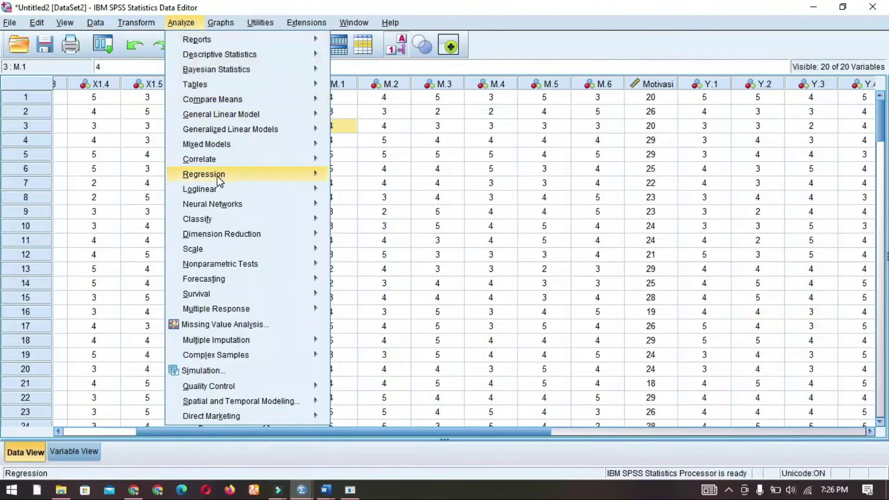
mouse_move(288, 176)
click(363, 195)
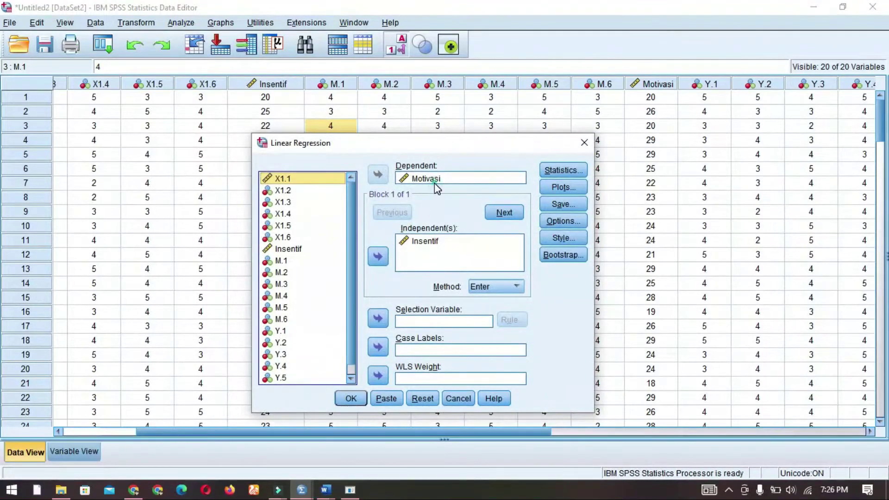
click(434, 182)
click(378, 174)
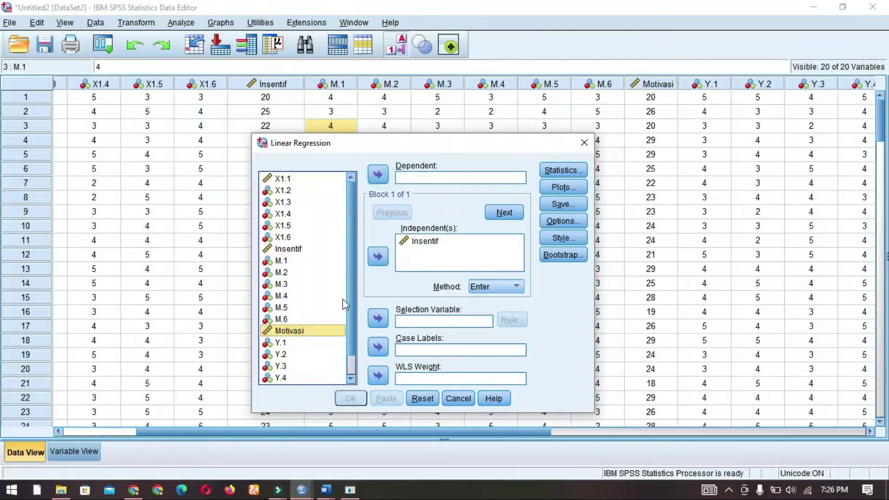
click(379, 258)
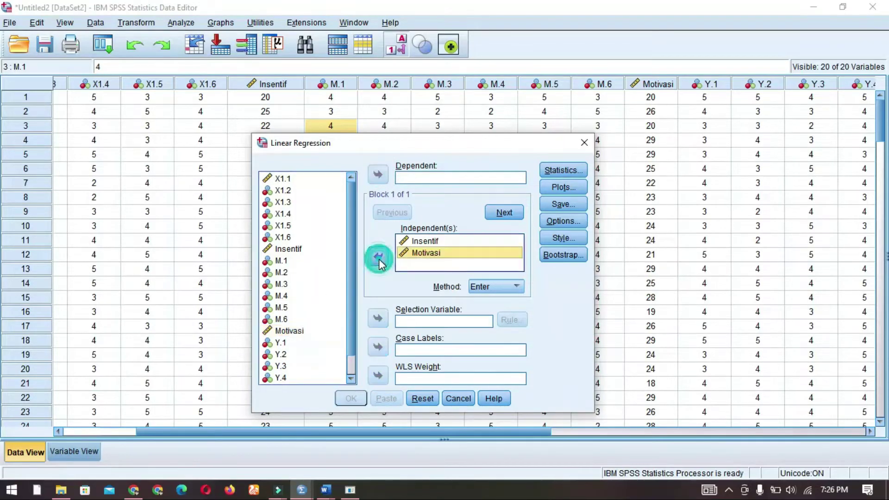
Assign Kinerja as the dependent variable and run the second regression
scroll(292, 327, down, 1)
click(286, 379)
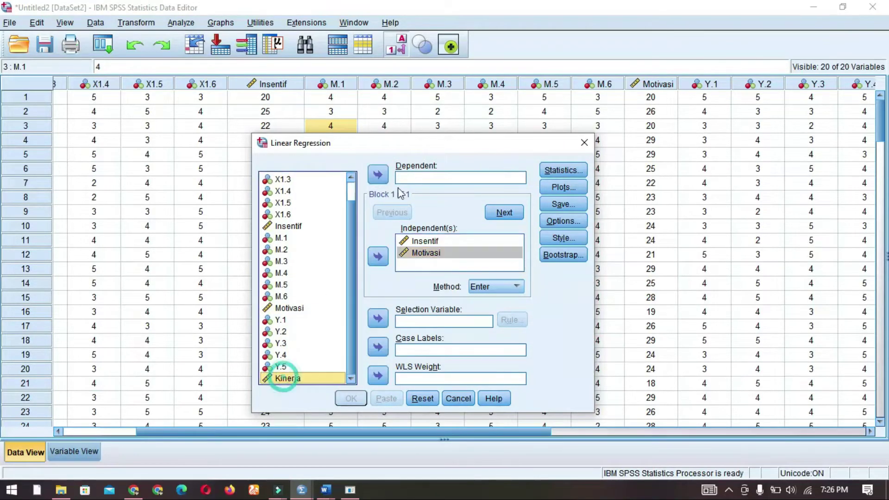
click(378, 174)
click(350, 398)
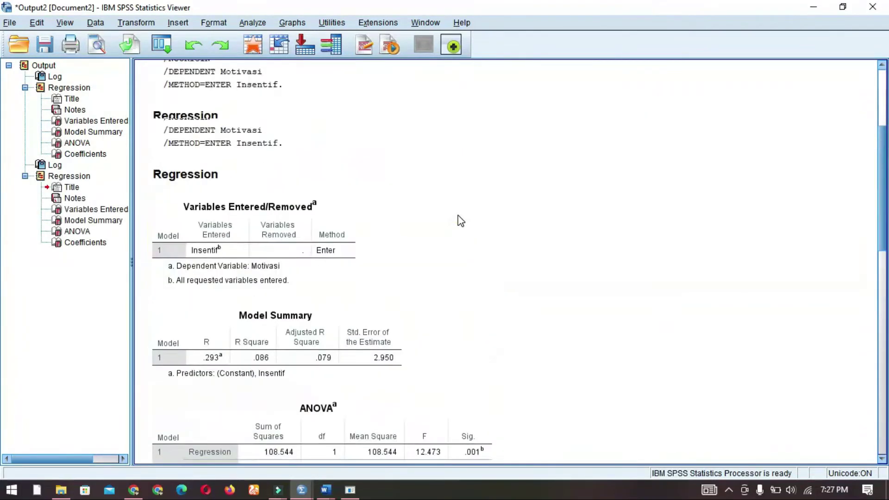
Examine the first regression's Model Summary, ANOVA and Coefficients tables, and select the Coefficients table
scroll(462, 224, down, 3)
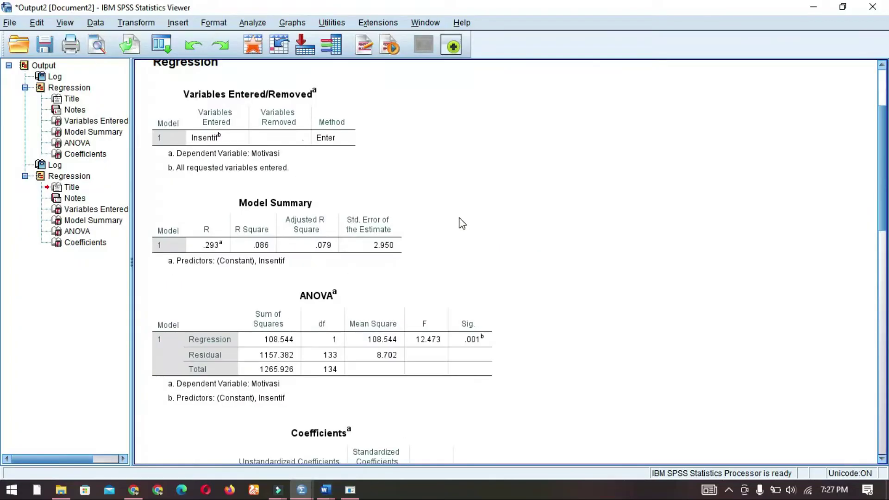
scroll(462, 224, down, 2)
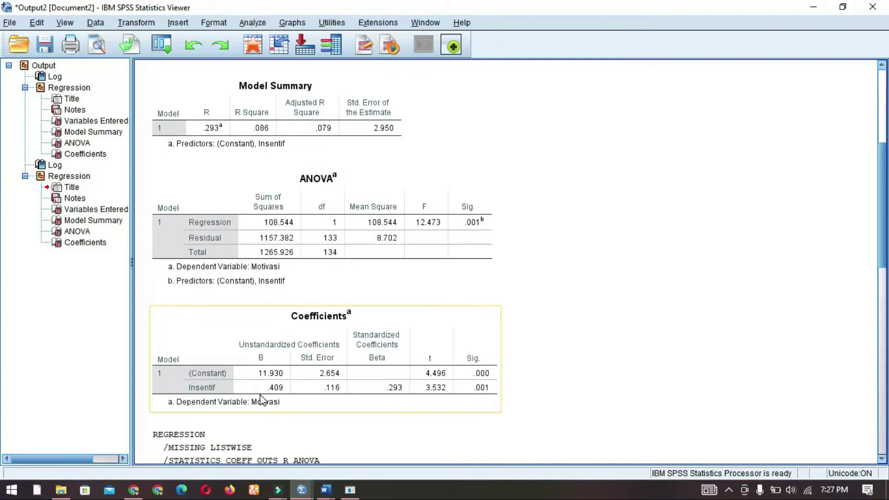
scroll(315, 381, down, 2)
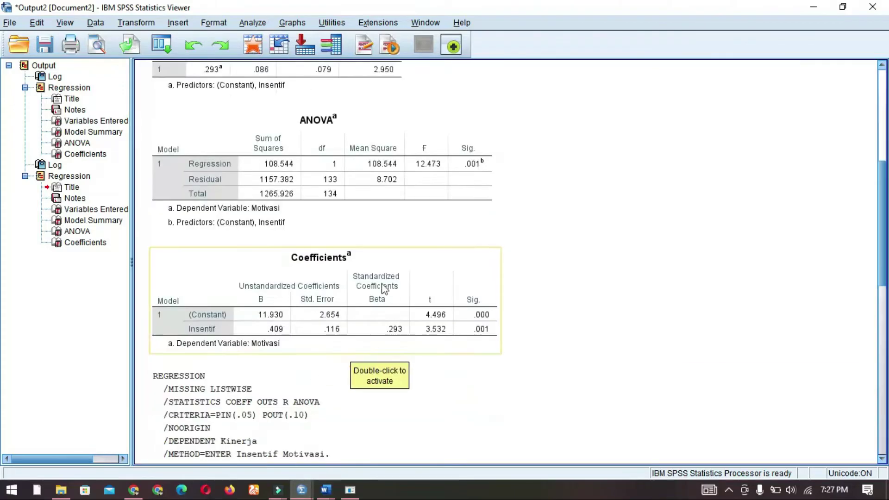
click(485, 275)
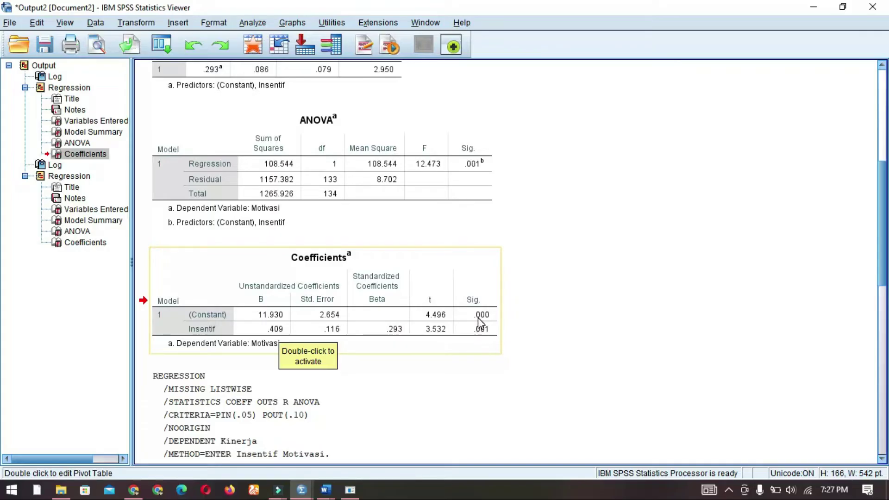
Examine the second regression's Model Summary, ANOVA and Coefficients tables and compare its Coefficients table with the first regression's
scroll(480, 324, down, 3)
scroll(478, 318, down, 11)
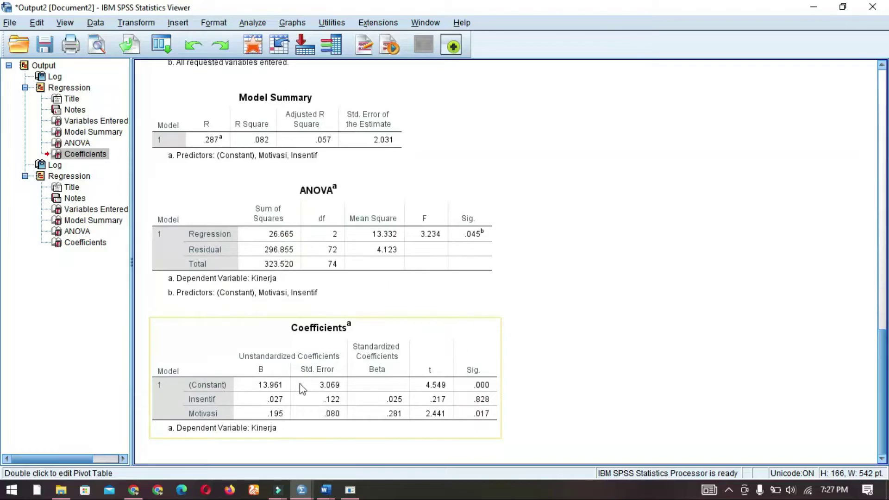
click(234, 372)
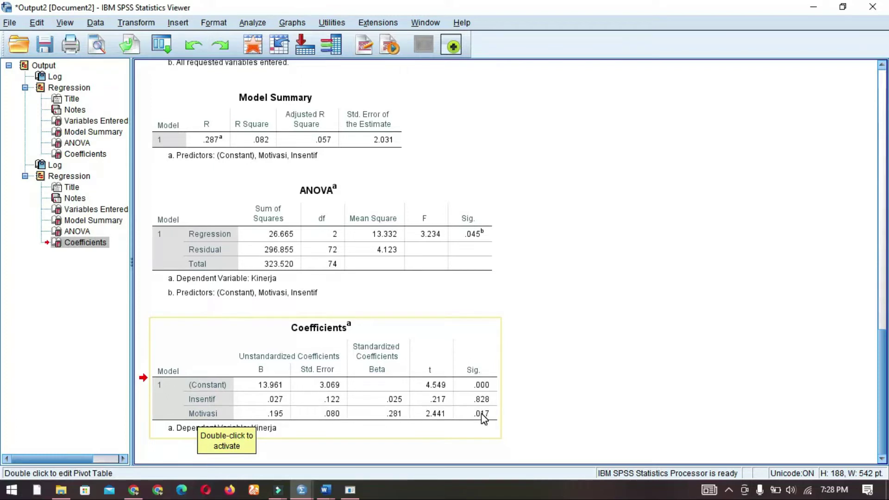
scroll(479, 412, up, 10)
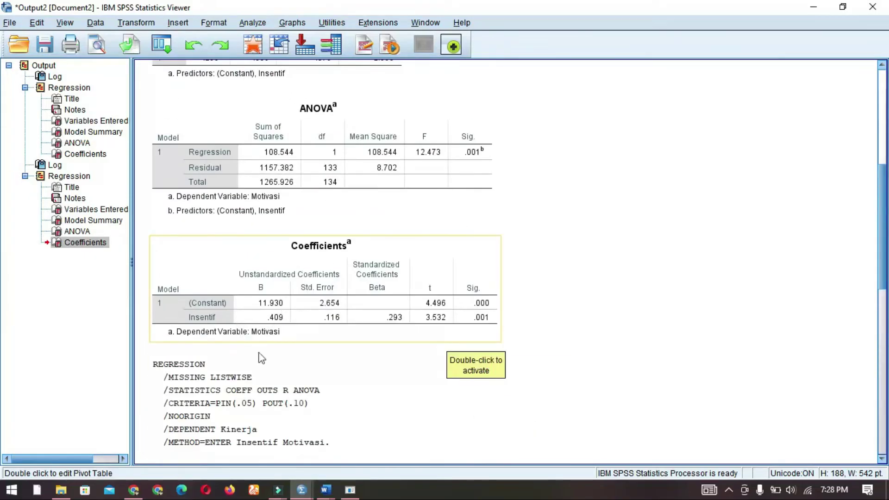
scroll(272, 321, down, 10)
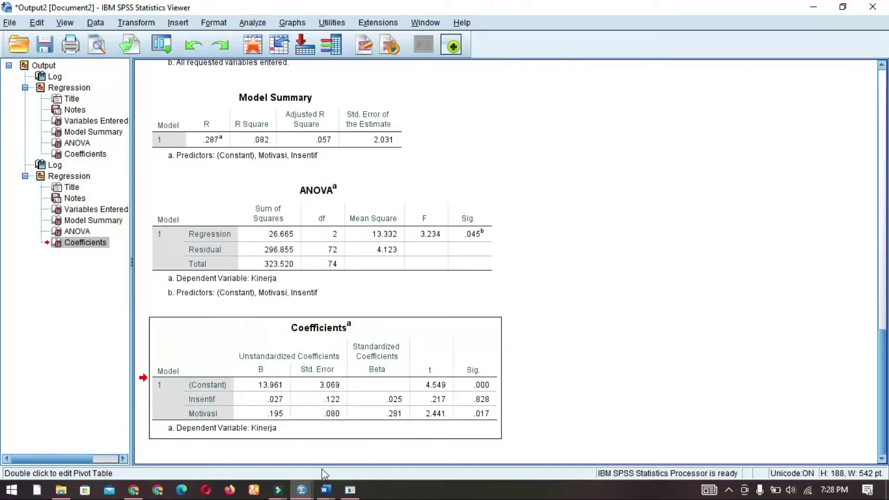
Switch to Document1 in Word and review the path diagram linking Insentif, Motivasi and Kinerja
click(325, 491)
click(381, 452)
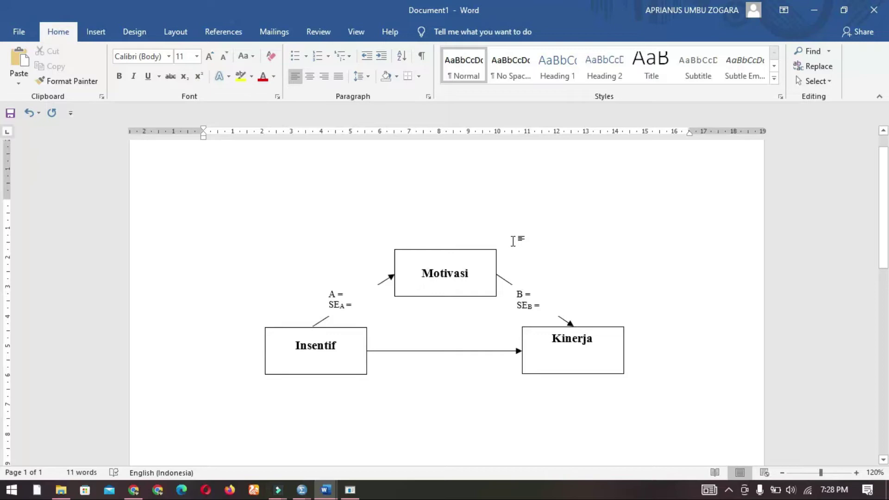
click(313, 347)
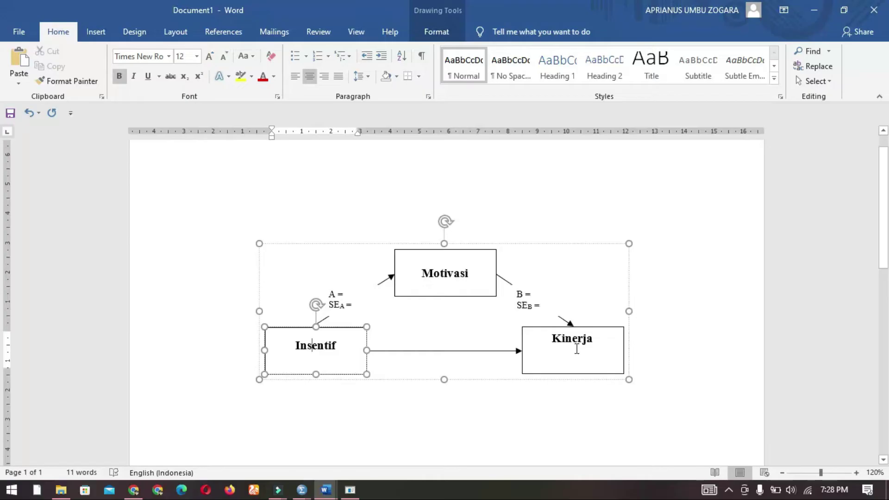
click(622, 420)
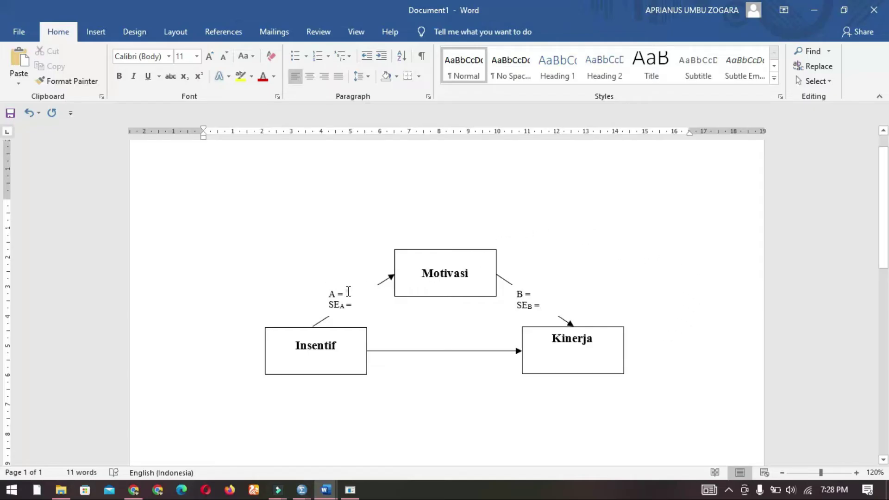
Look up Insentif's unstandardized B in the first SPSS regression and enter 0,409 for A on the Word diagram's Insentif–Motivasi path
click(348, 297)
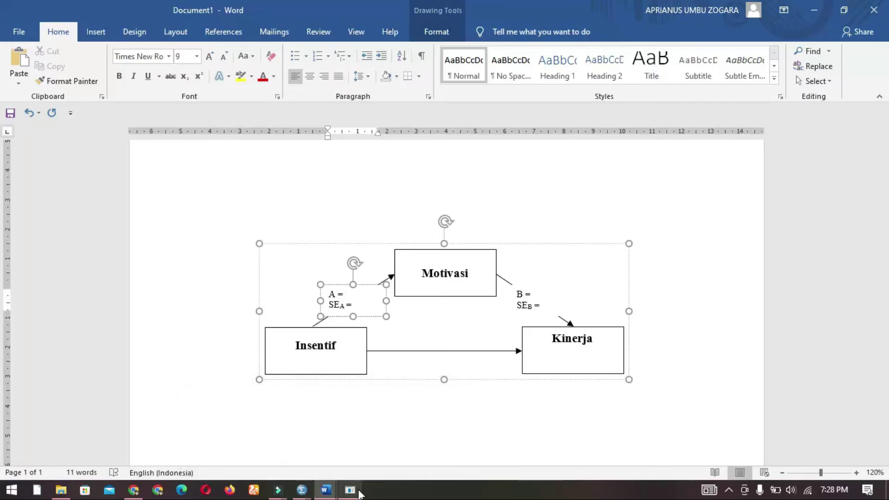
mouse_move(302, 490)
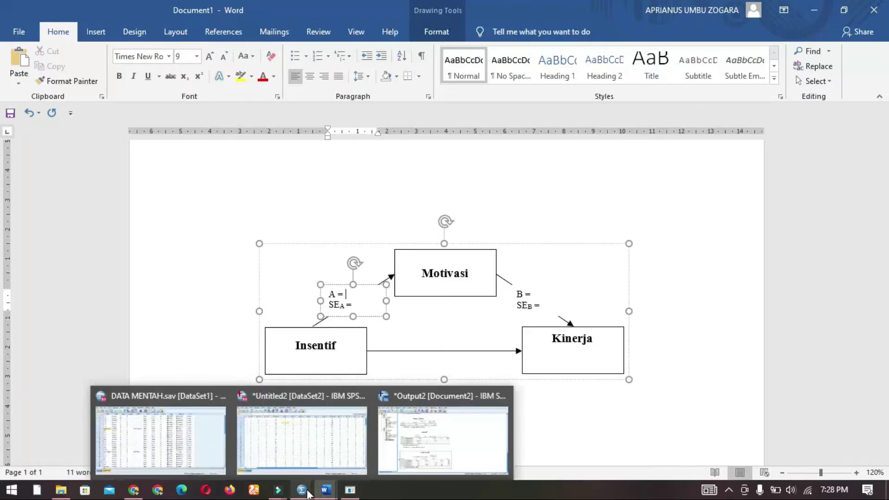
click(433, 453)
scroll(382, 329, up, 10)
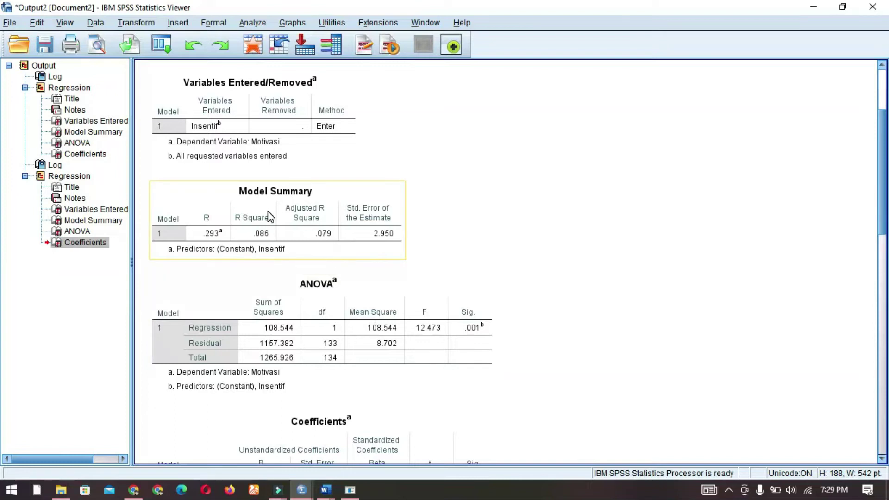
scroll(278, 241, down, 1)
scroll(264, 292, down, 2)
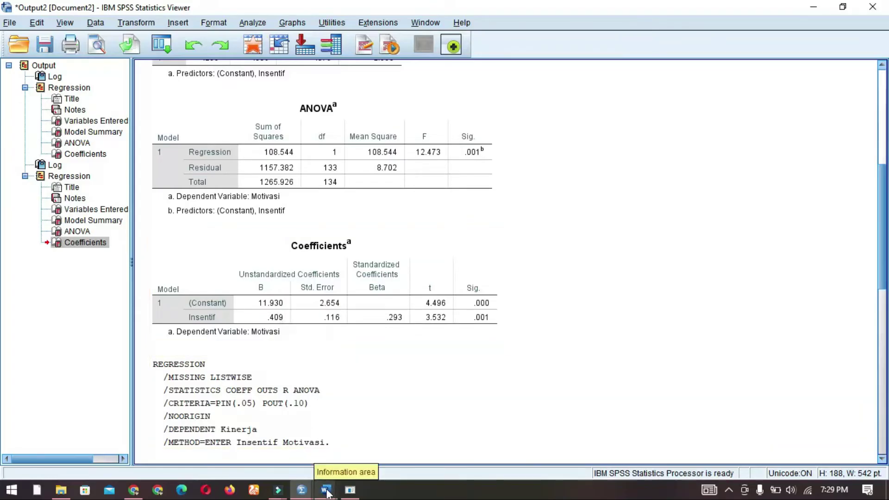
mouse_move(326, 490)
click(370, 447)
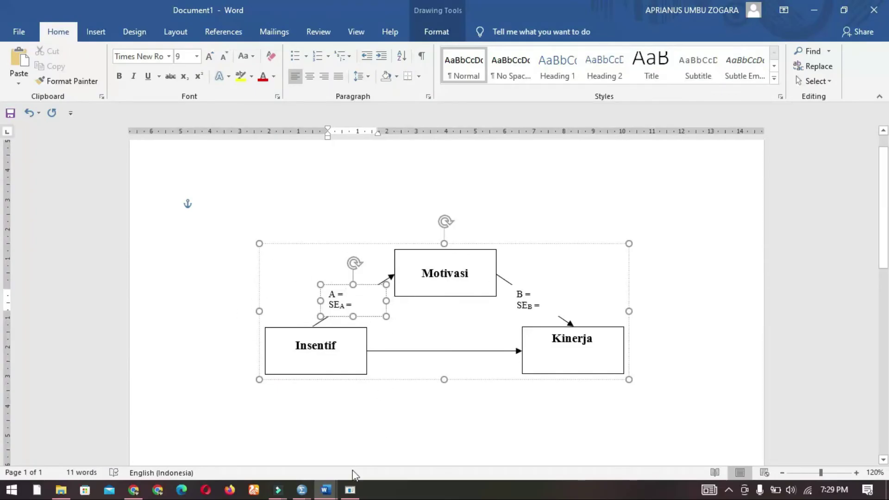
mouse_move(302, 491)
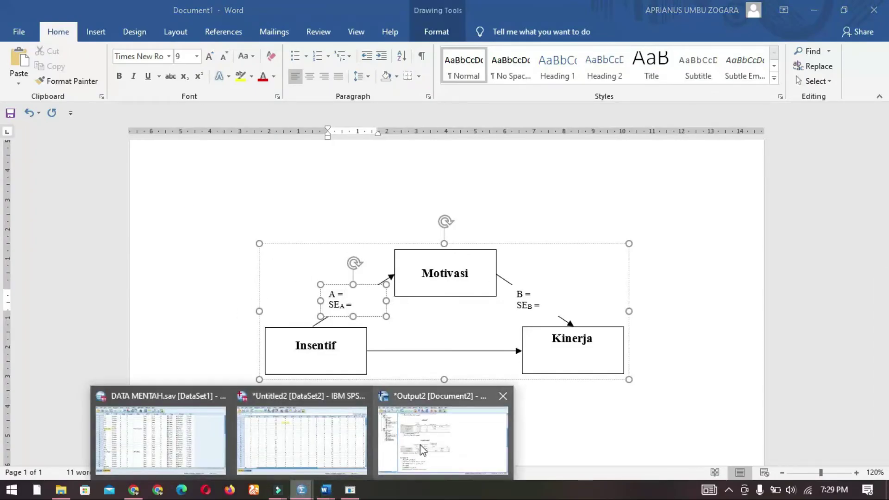
click(432, 443)
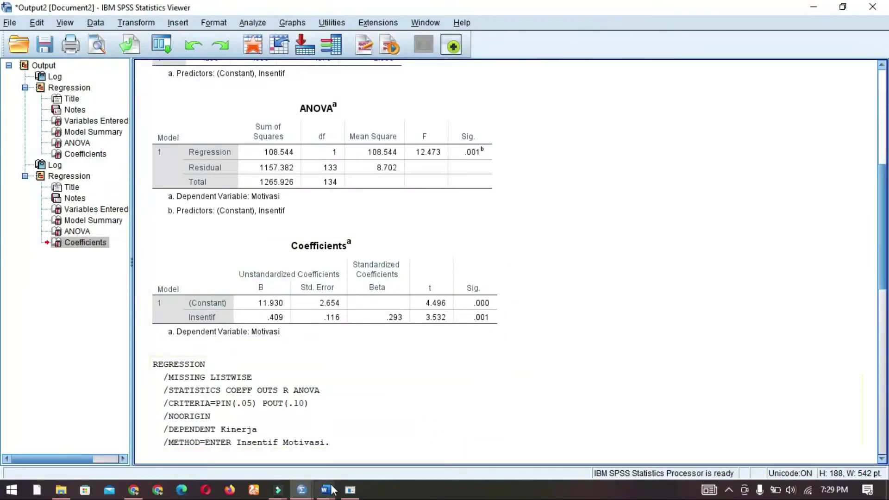
mouse_move(332, 494)
click(377, 454)
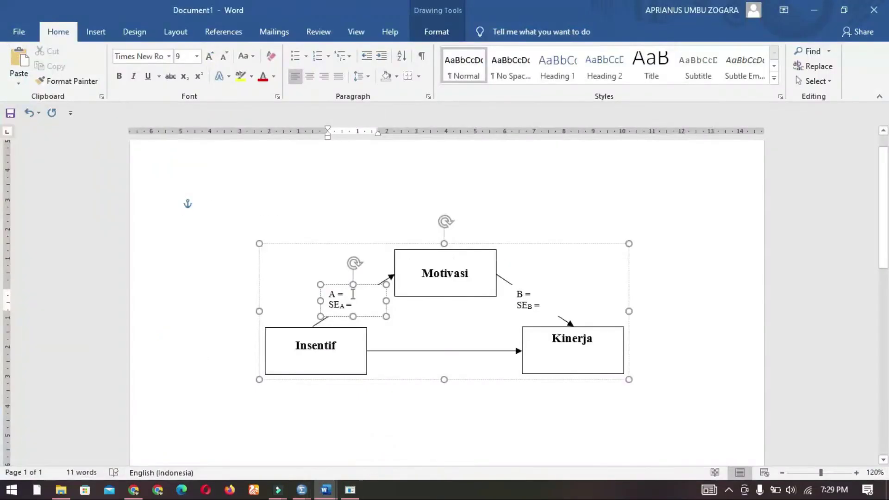
text(0,409)
Check Insentif's standard error in the first SPSS regression and enter 0,116 for SEA in the Word diagram
mouse_move(302, 490)
click(394, 451)
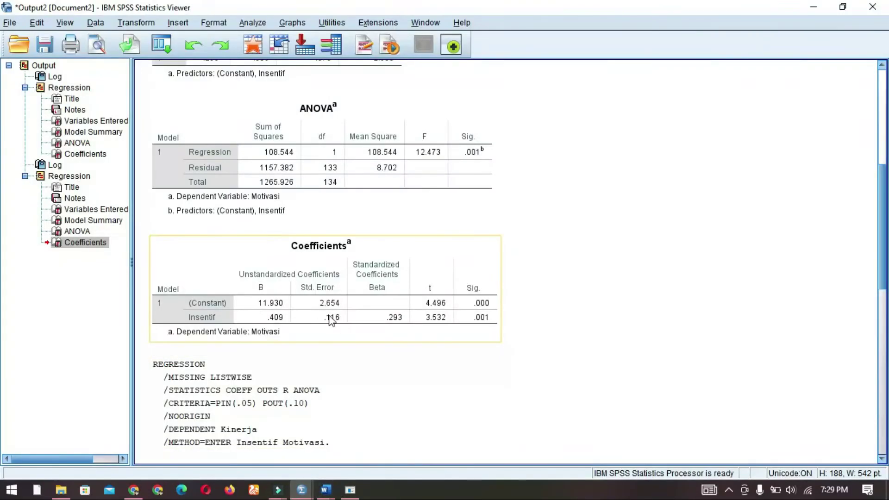
mouse_move(326, 490)
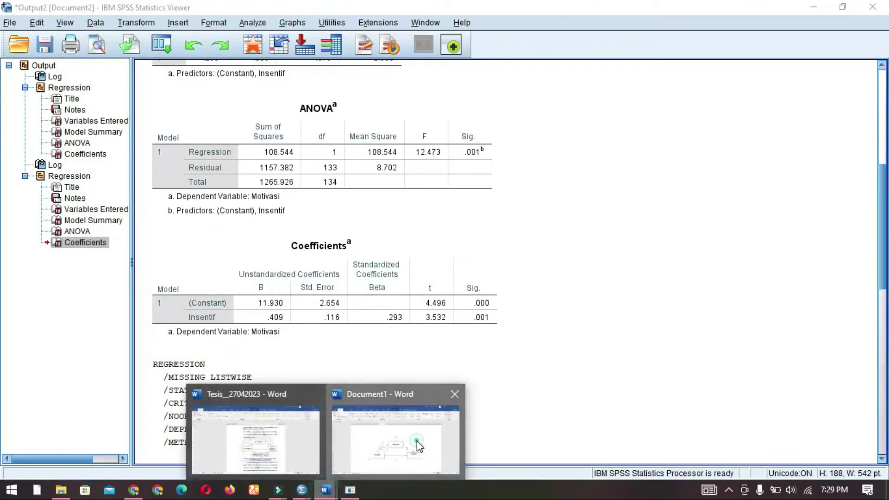
click(352, 443)
click(365, 304)
text(0,116)
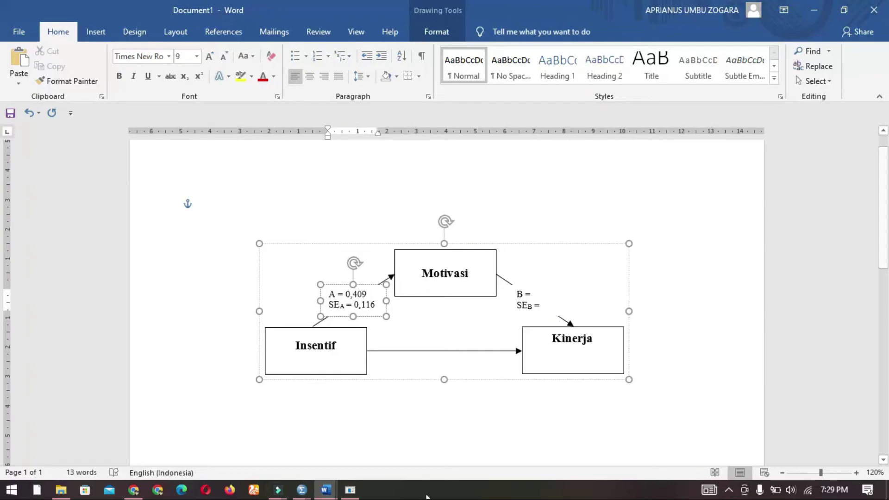
Look up Motivasi's unstandardized B in the second SPSS regression and enter 0,195 for B on the Word diagram's Motivasi–Kinerja path
mouse_move(320, 490)
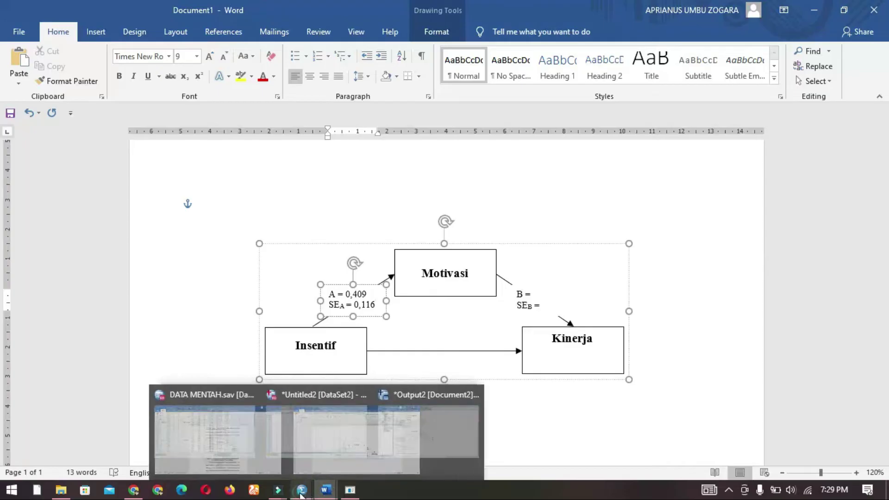
click(408, 460)
scroll(300, 324, down, 6)
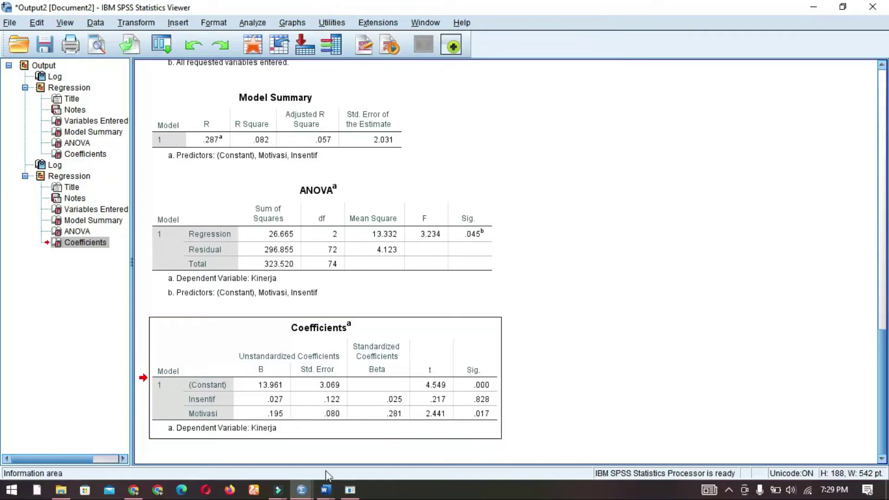
click(326, 490)
click(385, 408)
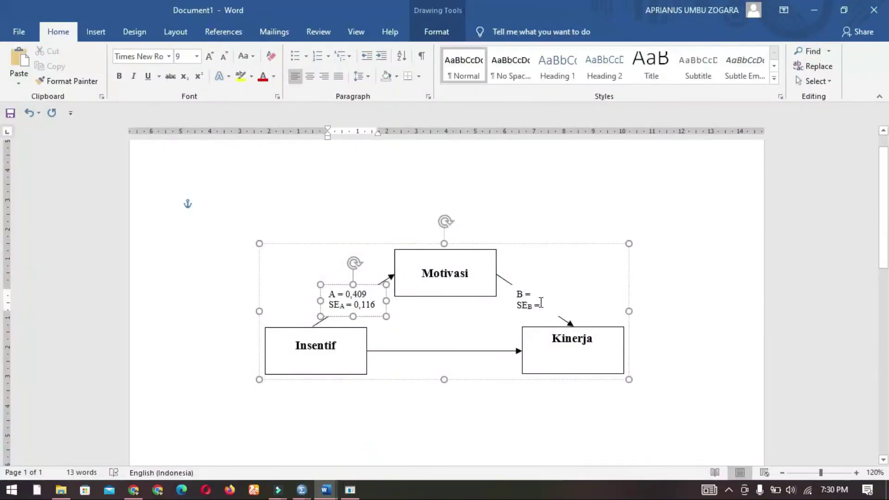
click(533, 294)
text(0,195)
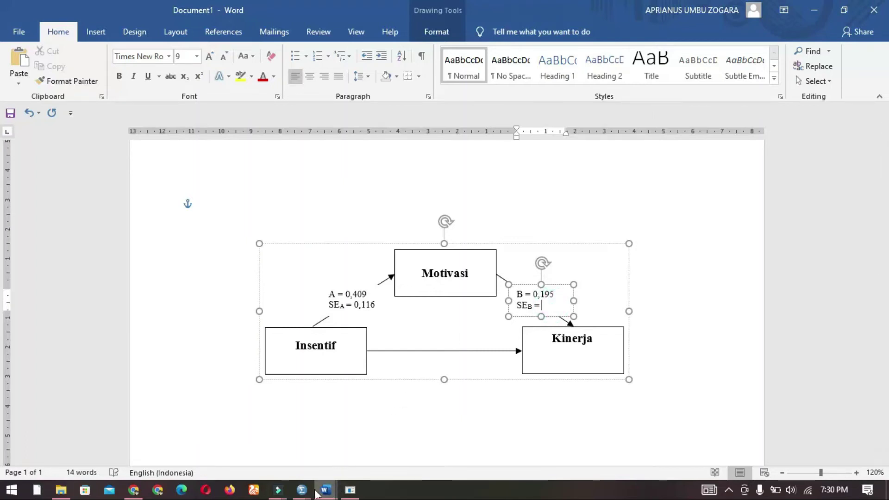
Check Motivasi's standard error in the second SPSS regression and enter 0,080 for SEB in the Word diagram
mouse_move(302, 490)
click(403, 445)
click(327, 417)
mouse_move(334, 492)
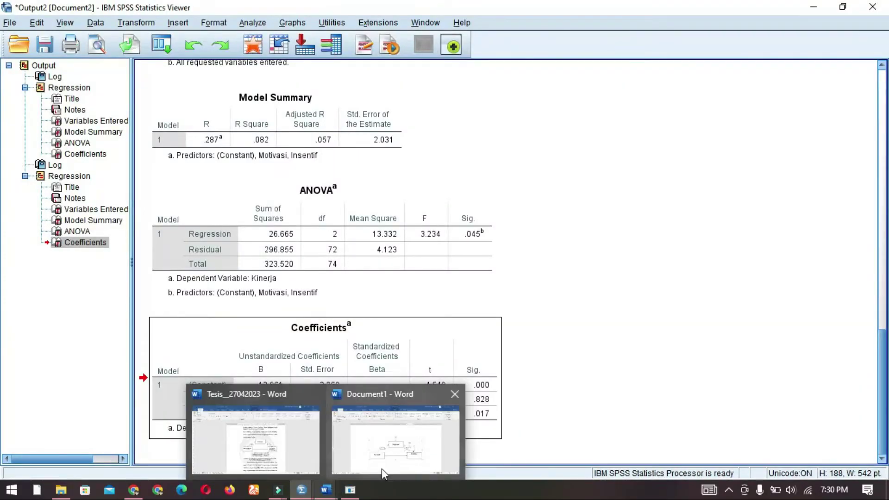
click(399, 440)
right_click(302, 490)
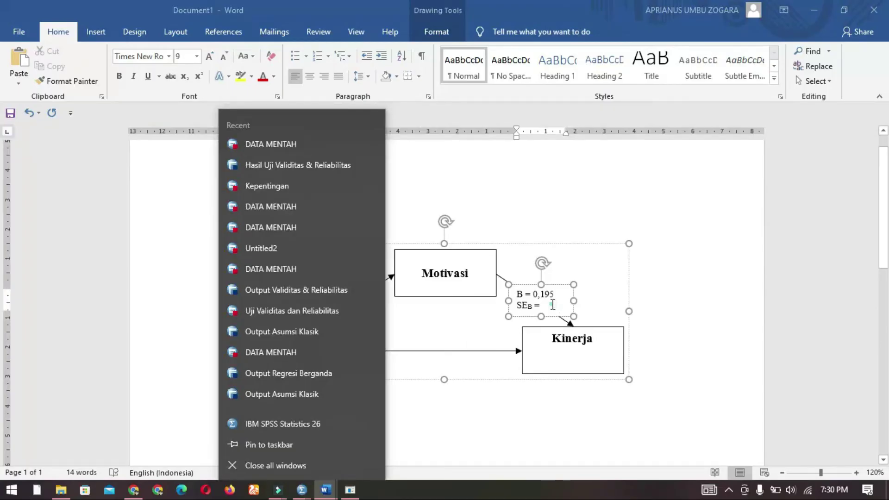
click(554, 303)
text(0,080)
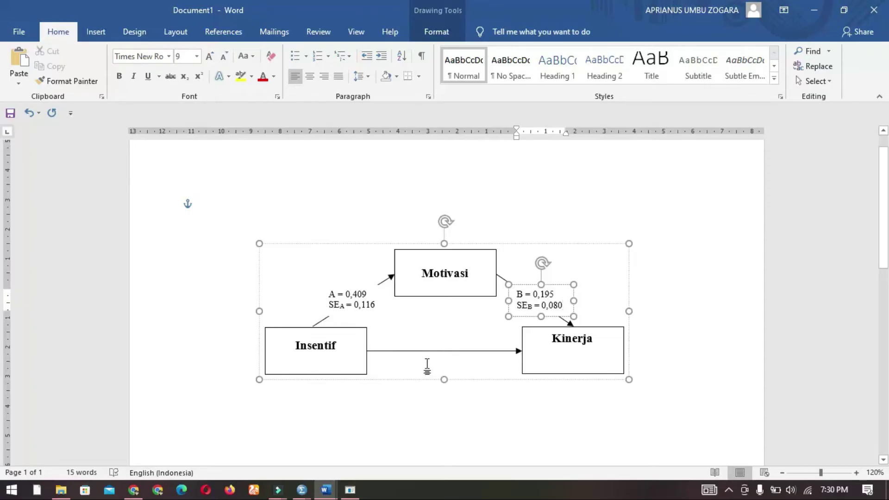
click(675, 325)
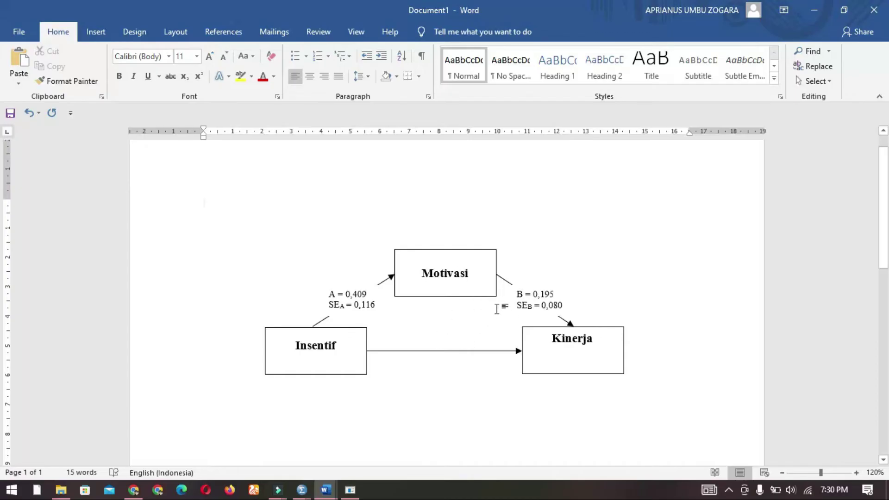
Recheck the second regression's Coefficients table in SPSS against the values on the Word path diagram
click(302, 491)
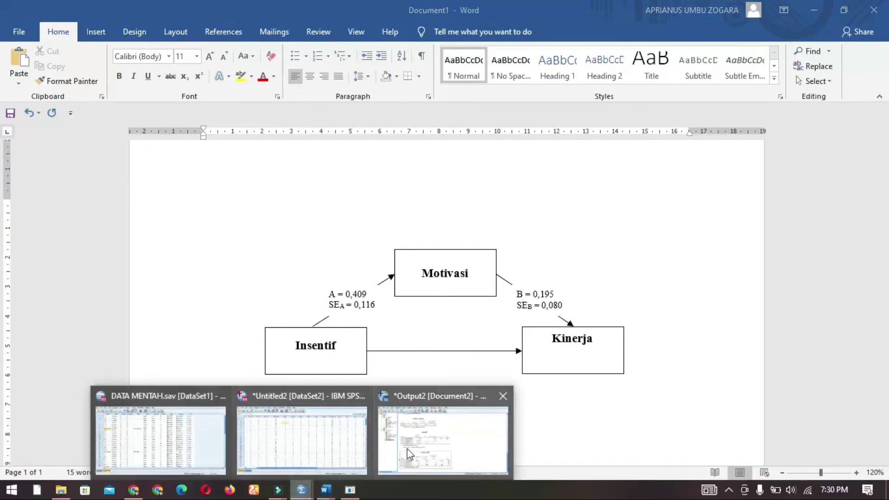
click(442, 433)
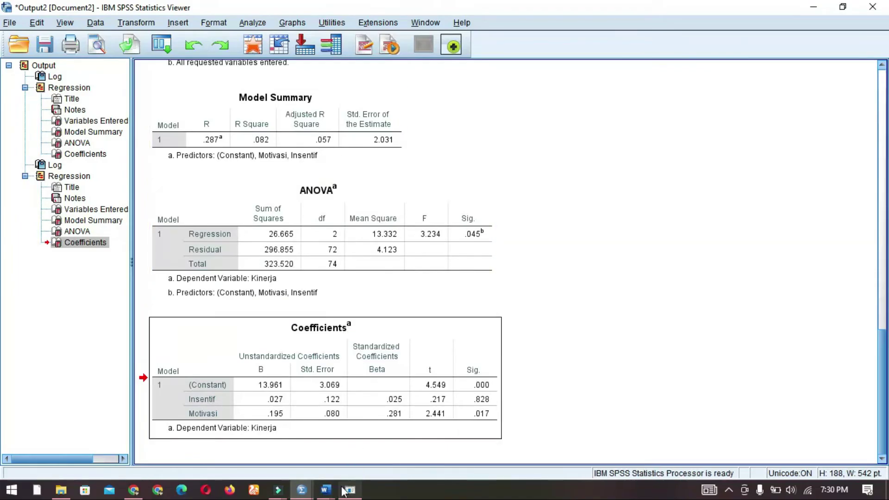
click(326, 490)
click(359, 472)
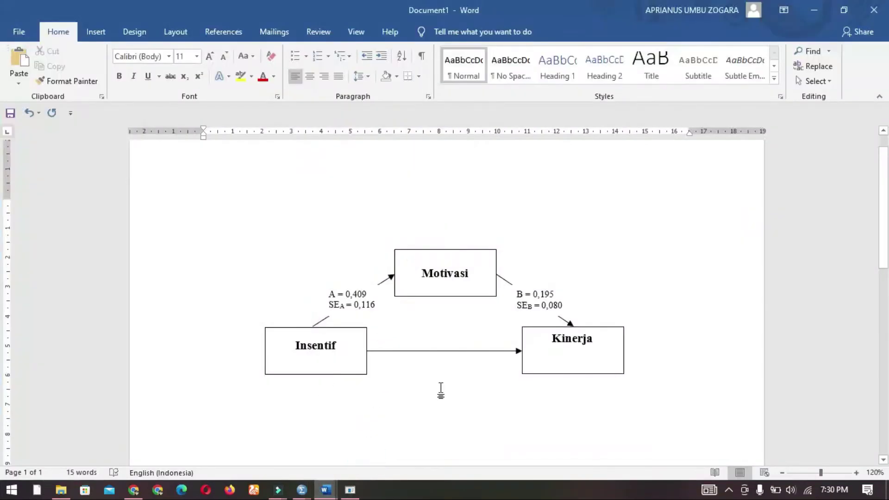